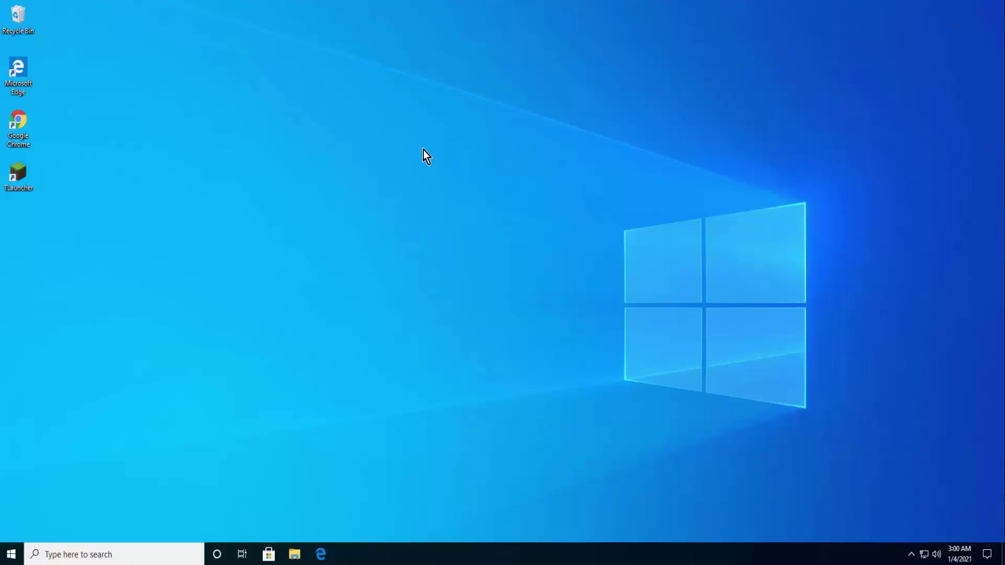
- Check the PC's About specifications under System in Windows Settings, then close Settings
{"action": "left_click", "coordinate": [9, 556]}
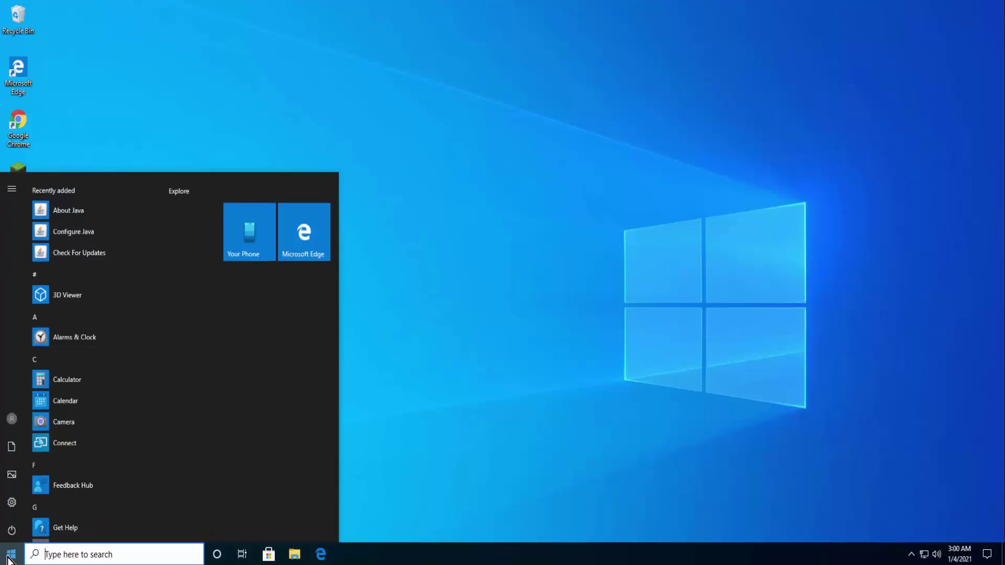
{"action": "left_click", "coordinate": [12, 500]}
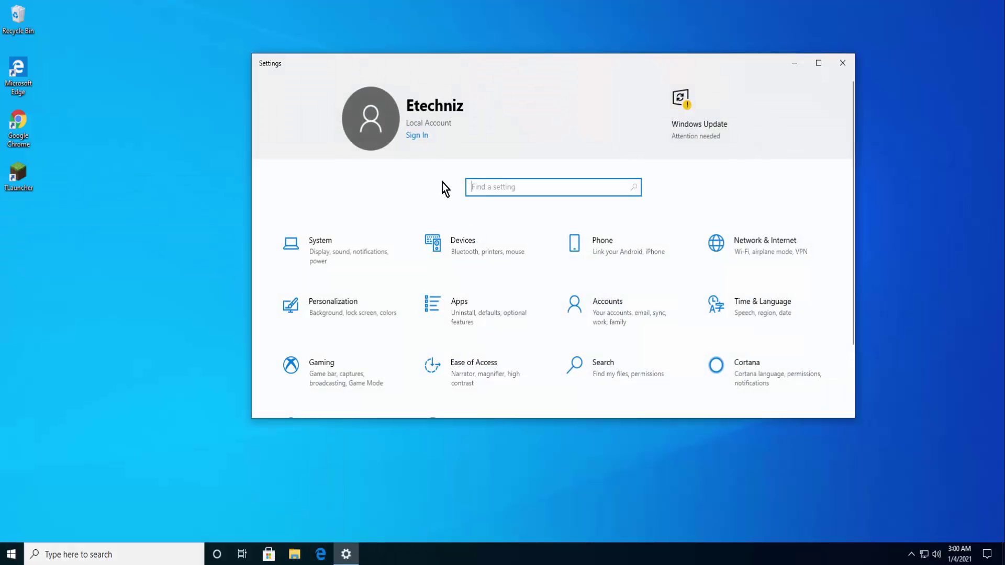
{"action": "left_click", "coordinate": [362, 247]}
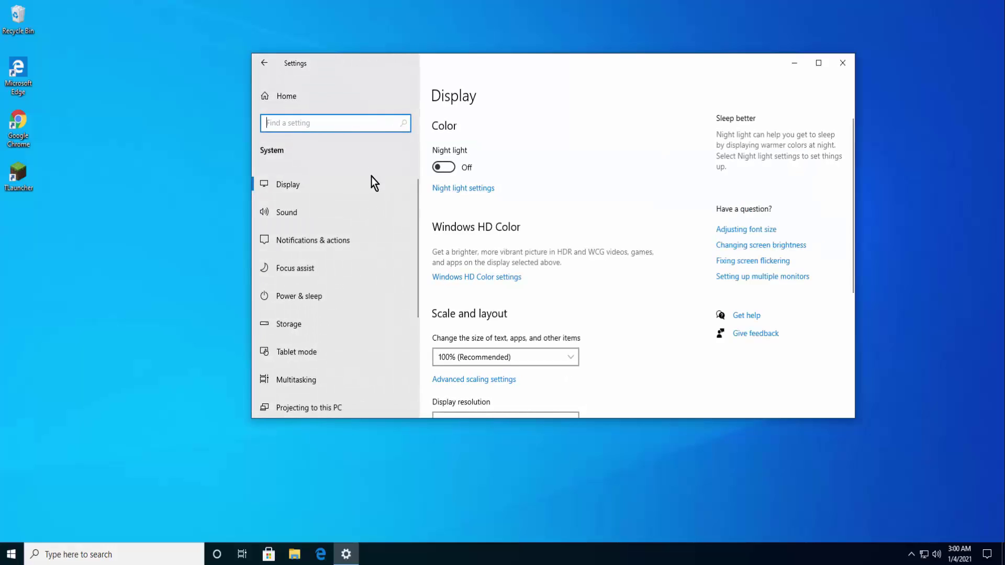
{"action": "scroll", "coordinate": [382, 218], "scroll_direction": "down", "scroll_amount": 3}
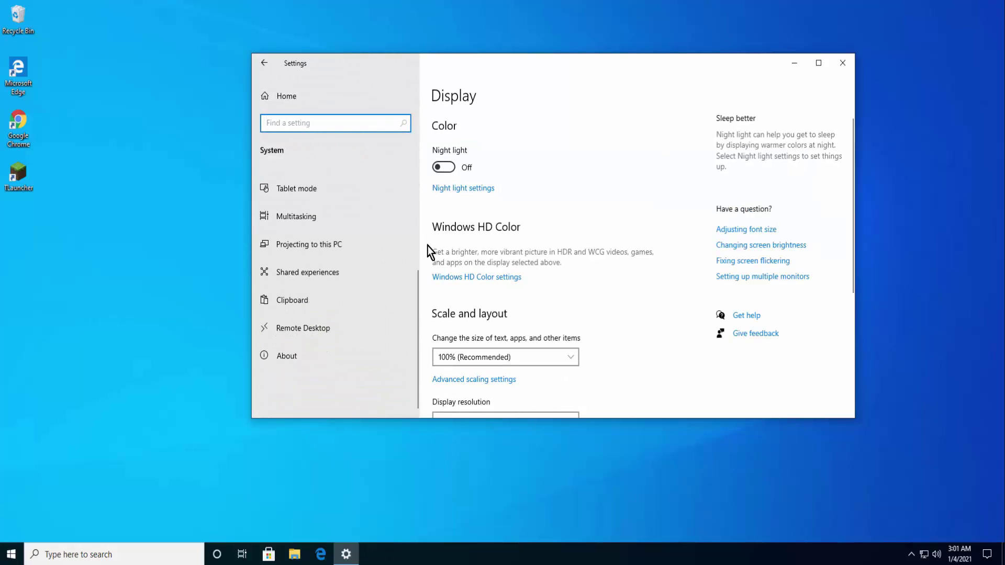
{"action": "left_click", "coordinate": [359, 355]}
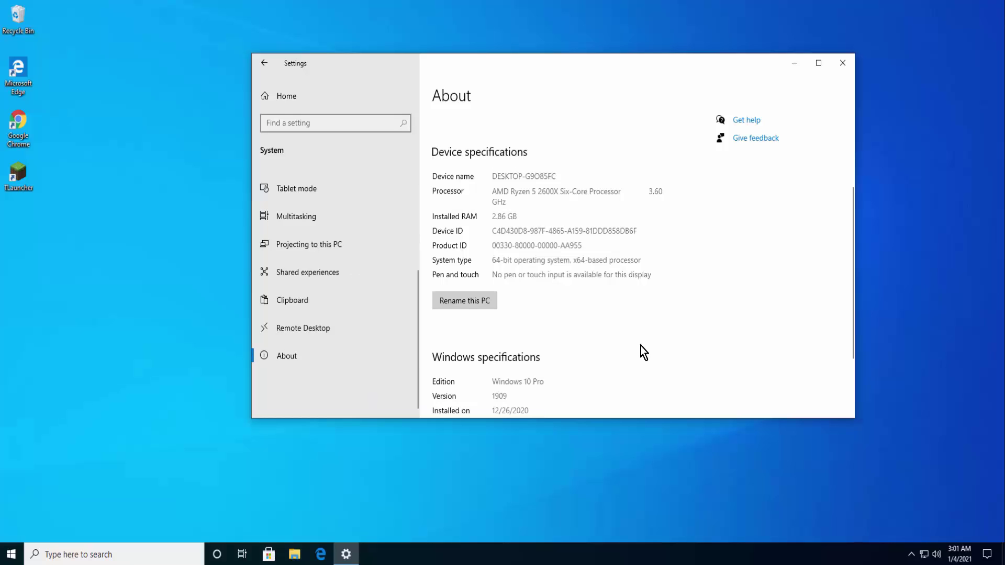
{"action": "left_click", "coordinate": [847, 67]}
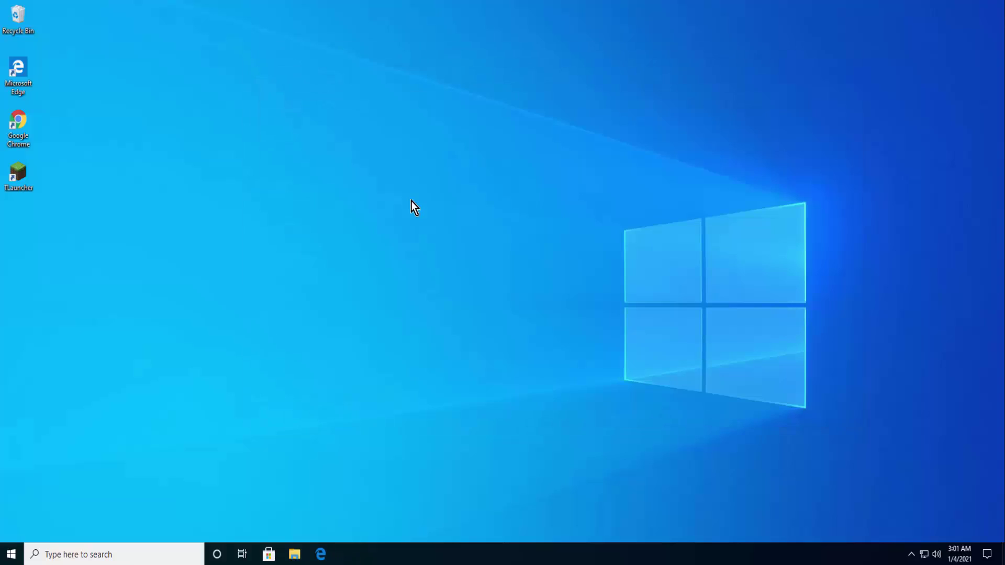
- Launch Chrome and search Tezadvise Safe Search for 'openGl 32'
{"action": "double_click", "coordinate": [20, 124]}
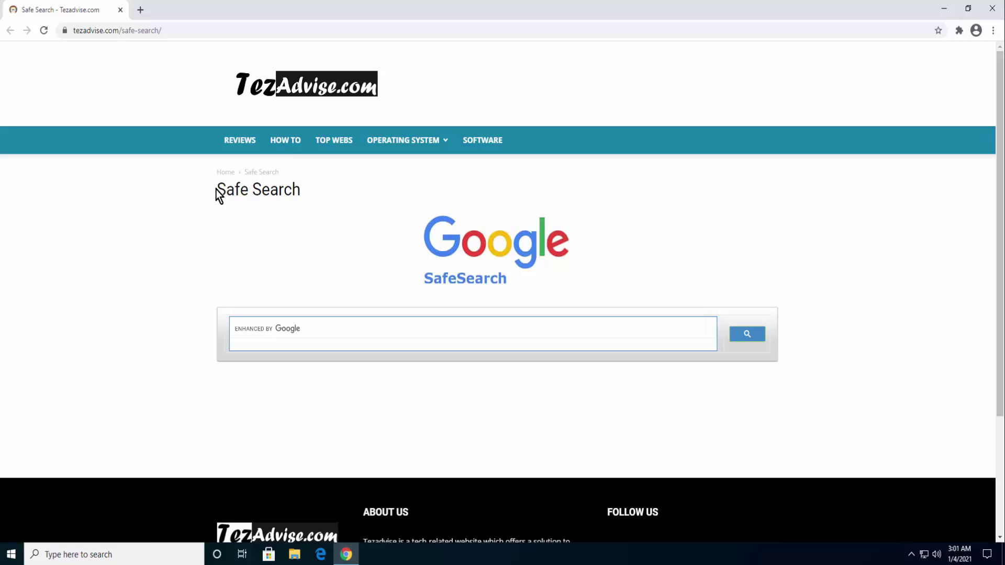
{"action": "left_click_drag", "start_coordinate": [217, 191], "coordinate": [302, 191]}
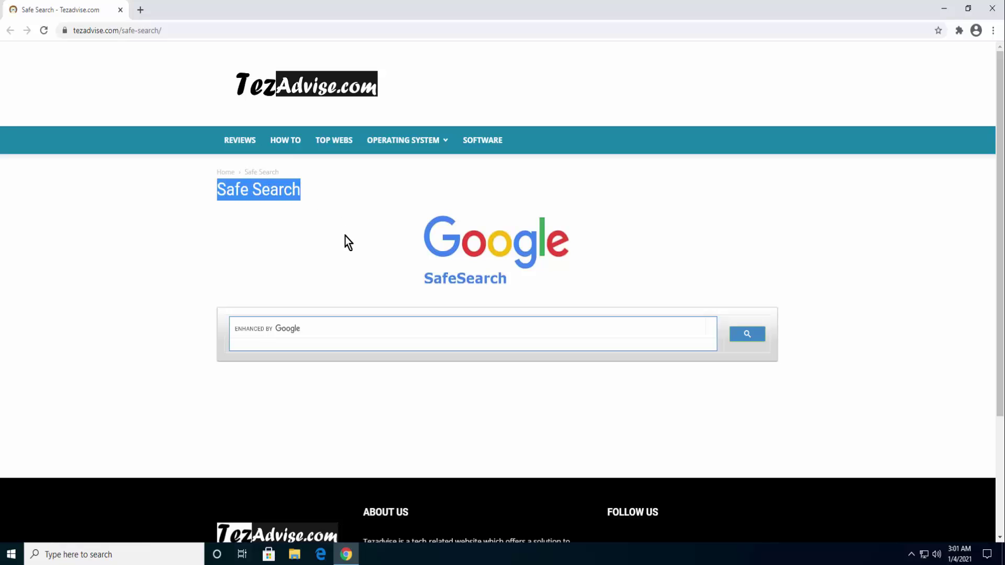
{"action": "left_click", "coordinate": [356, 180]}
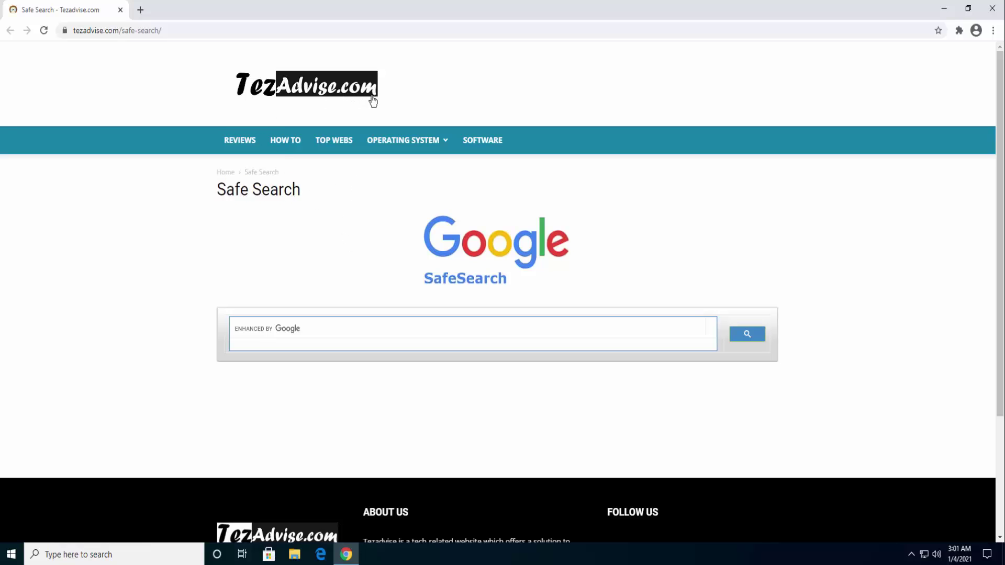
{"action": "scroll", "coordinate": [906, 330], "scroll_direction": "down", "scroll_amount": 3}
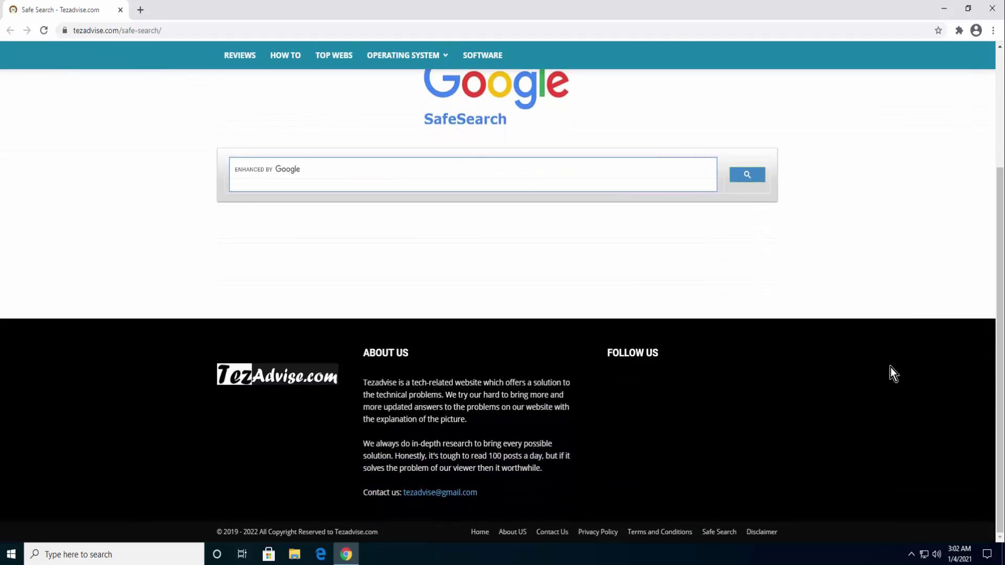
{"action": "left_click", "coordinate": [717, 533]}
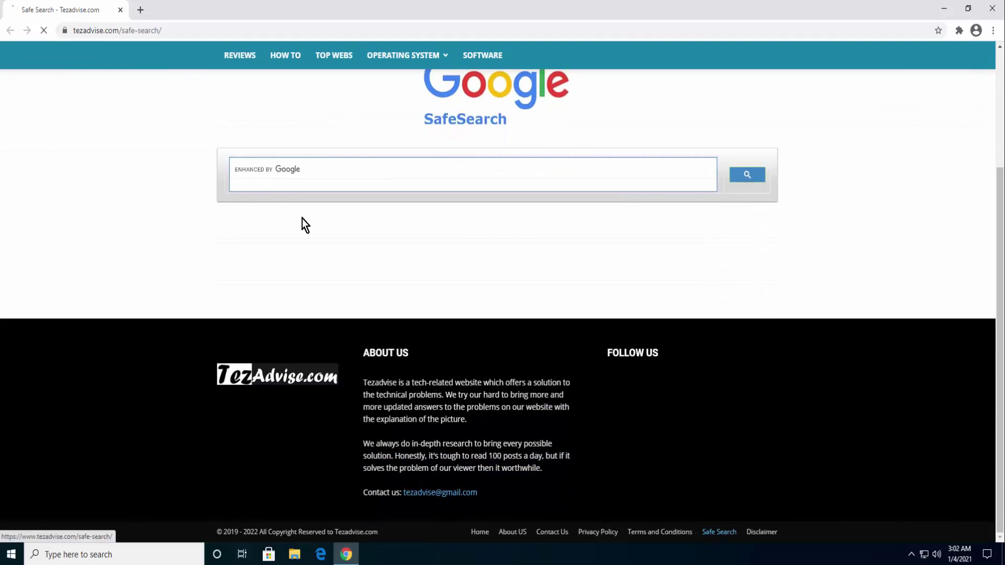
{"action": "left_click", "coordinate": [293, 328]}
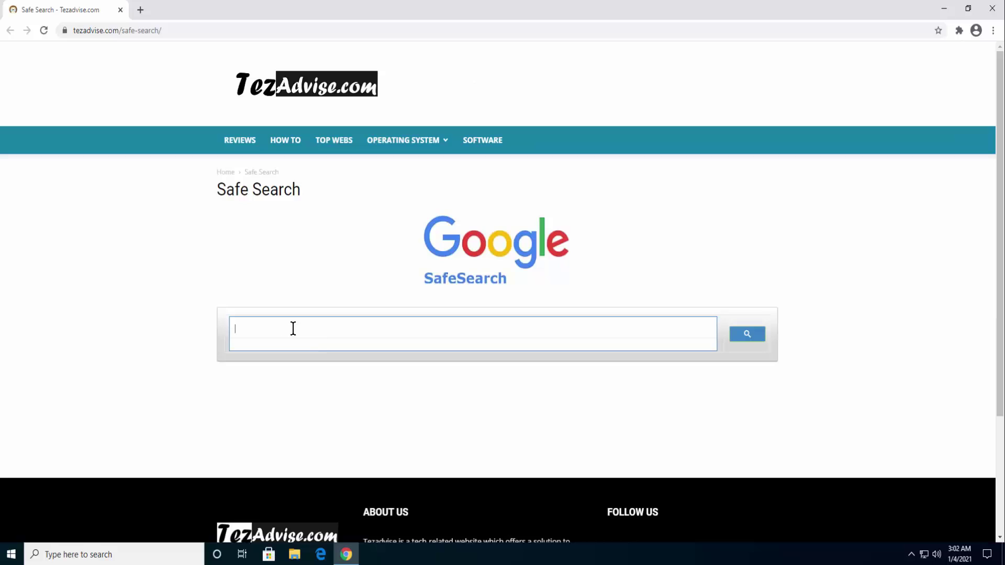
{"action": "type", "text": "openGl 32"}
{"action": "key", "text": "Return"}
{"action": "scroll", "coordinate": [843, 283], "scroll_direction": "down", "scroll_amount": 4}
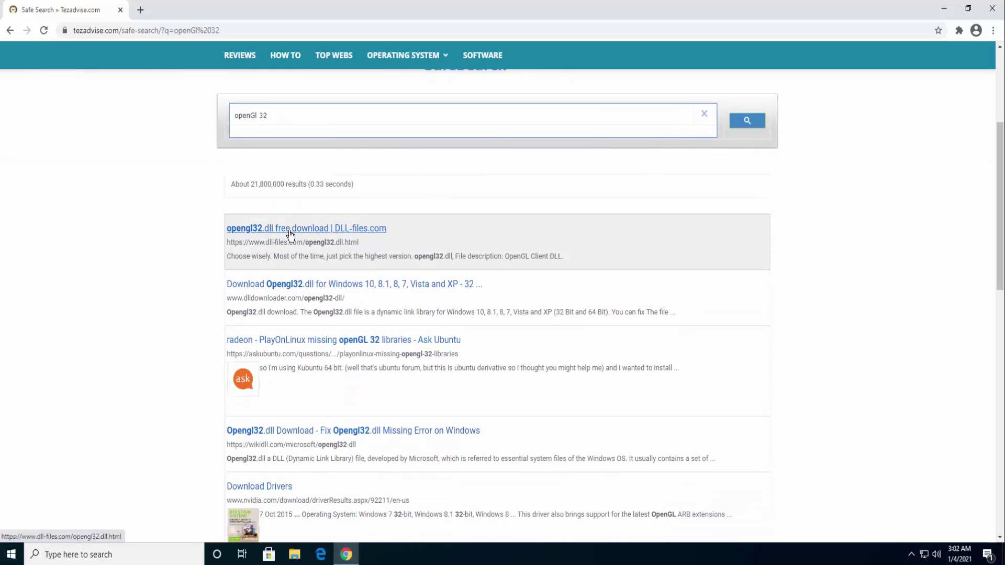
- Download the 64-bit opengl32.dll version 10.0.17134.1 zip from DLL-files.com and open it
{"action": "left_click", "coordinate": [290, 230]}
{"action": "scroll", "coordinate": [812, 278], "scroll_direction": "down", "scroll_amount": 5}
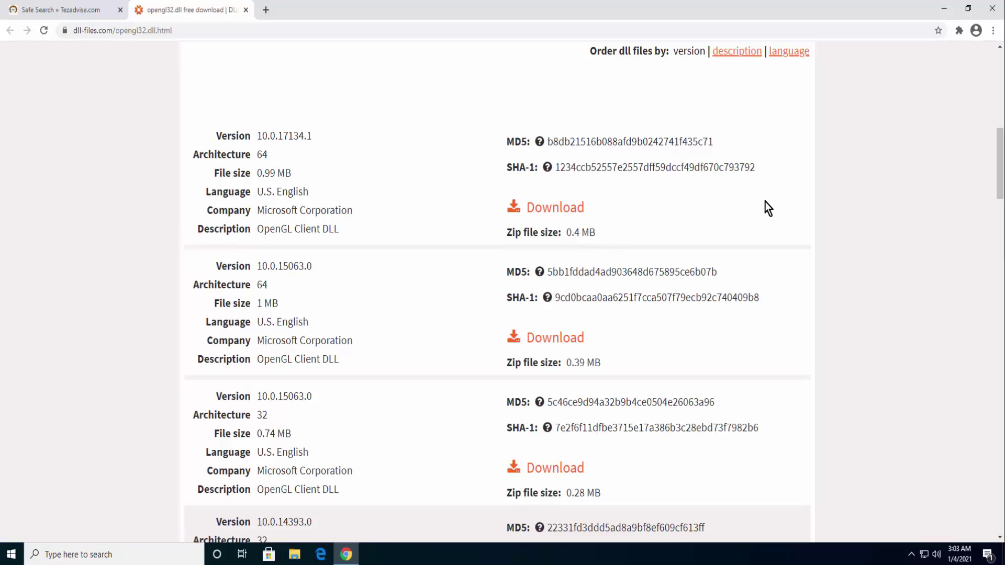
{"action": "double_click", "coordinate": [261, 154]}
{"action": "left_click", "coordinate": [861, 291]}
{"action": "left_click", "coordinate": [572, 476]}
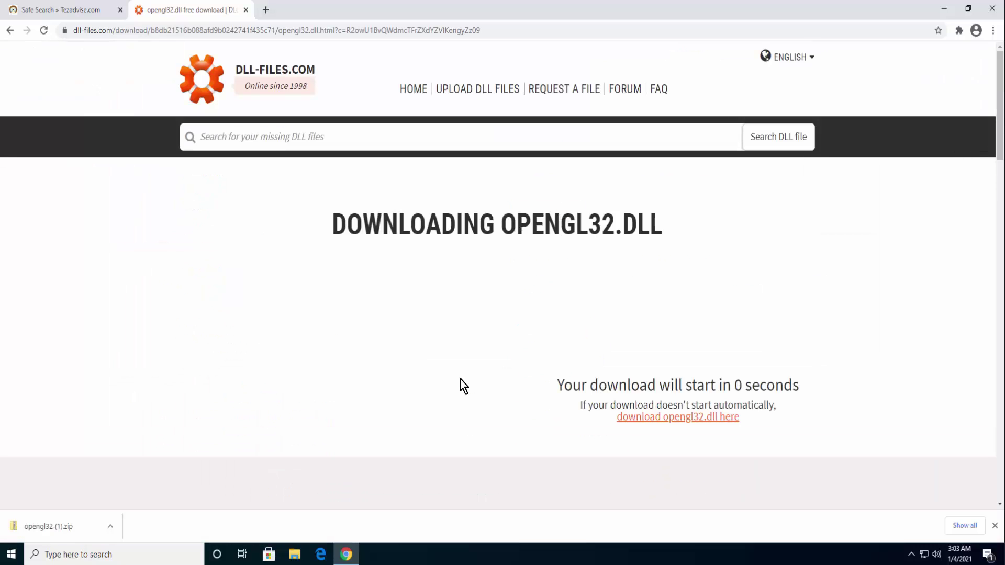
{"action": "left_click", "coordinate": [109, 525]}
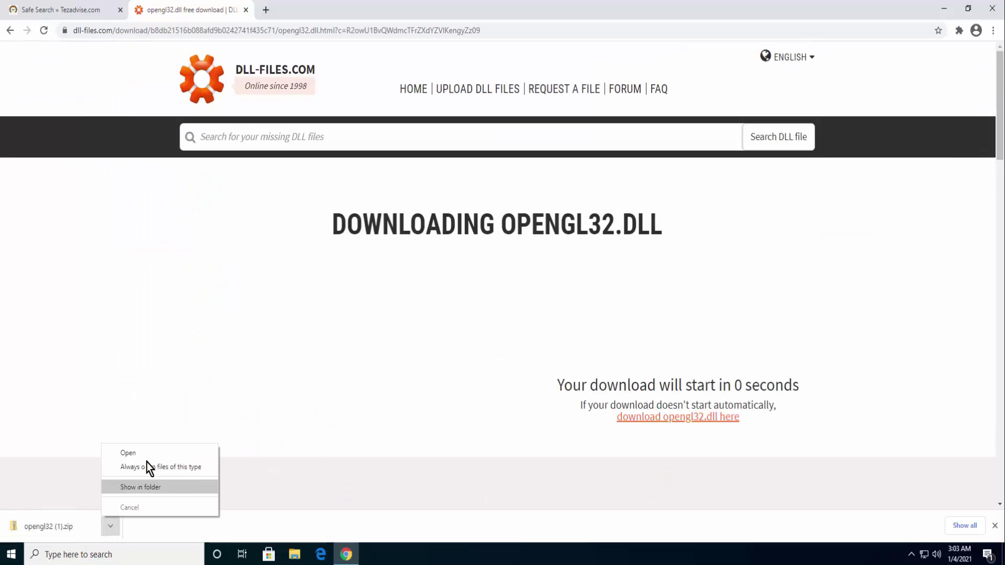
{"action": "left_click", "coordinate": [150, 457]}
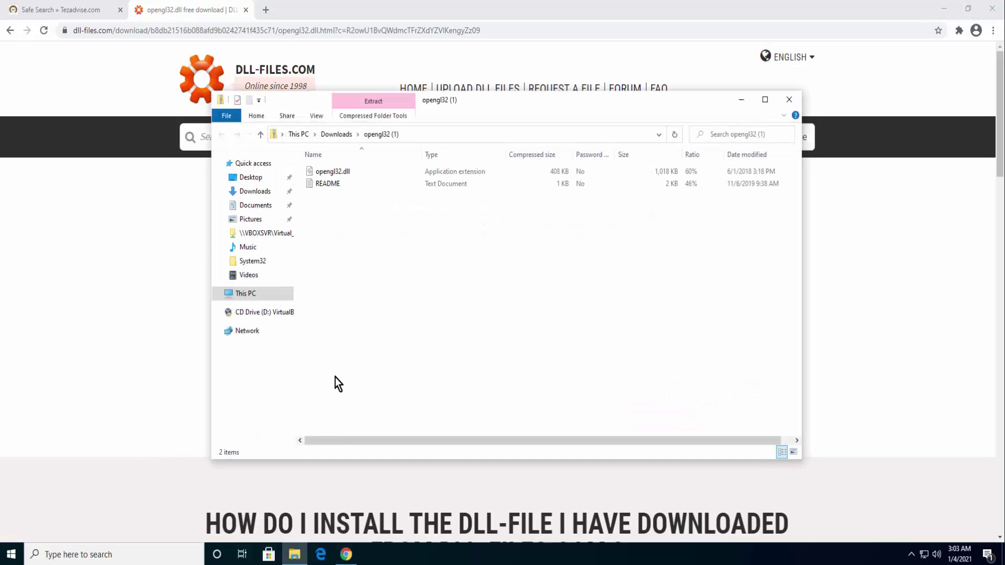
- Copy opengl32.dll from the opengl32 (1) zip archive
{"action": "left_click", "coordinate": [348, 175]}
{"action": "right_click", "coordinate": [348, 176]}
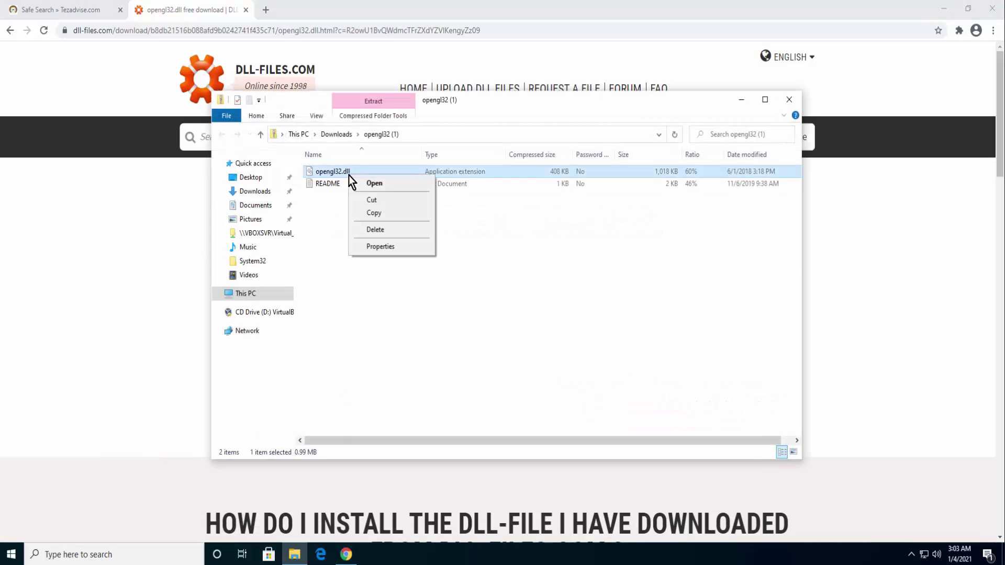
{"action": "left_click", "coordinate": [363, 212]}
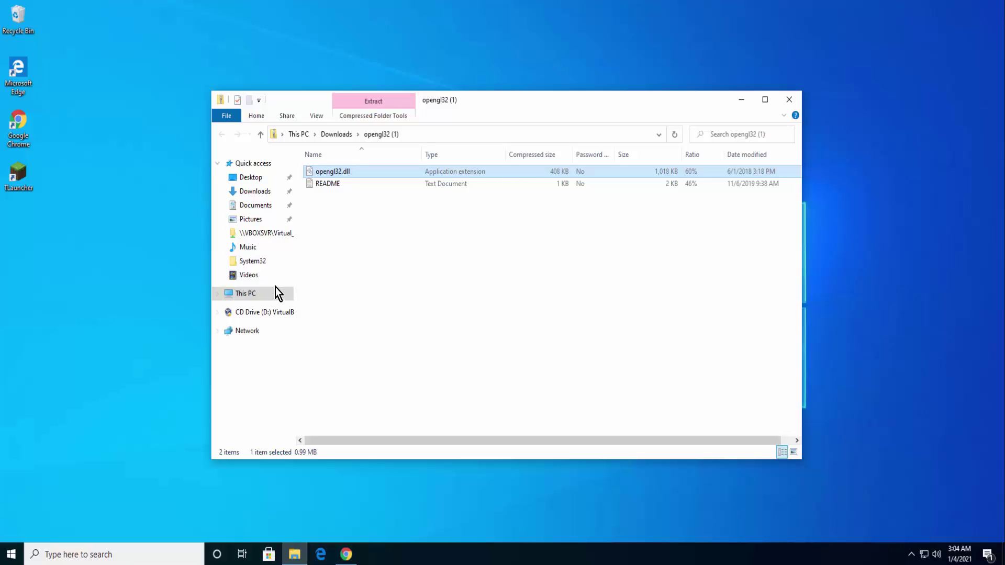
- Paste opengl32.dll into C:\Program Files\Java\jre1.8.0_51\bin with administrator permission, then close the window
{"action": "left_click", "coordinate": [260, 298]}
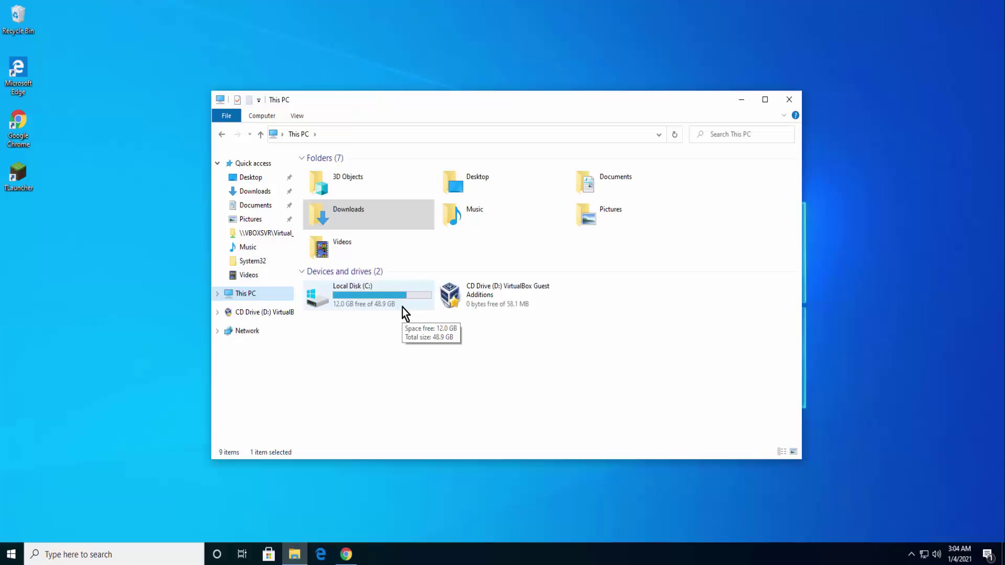
{"action": "double_click", "coordinate": [402, 307]}
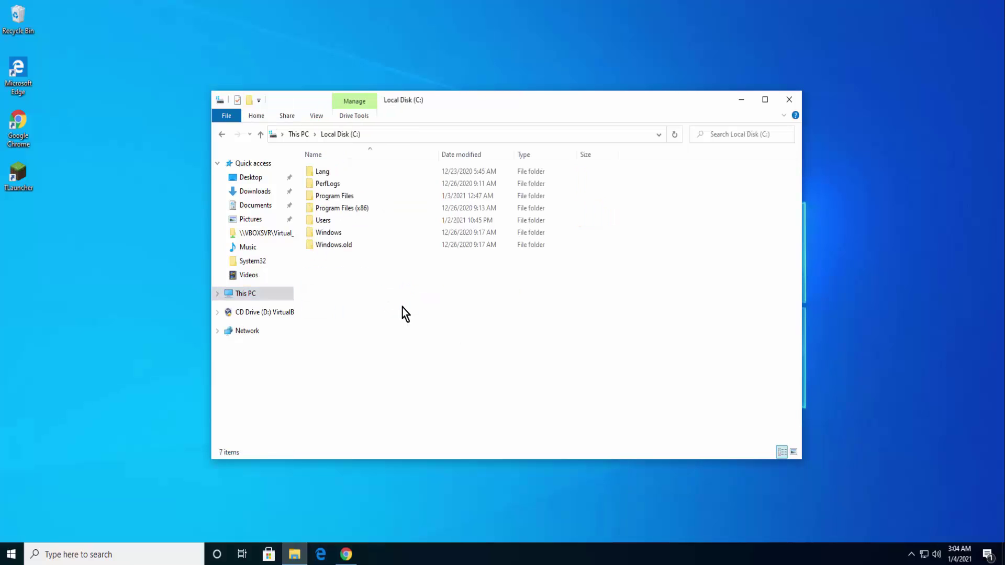
{"action": "double_click", "coordinate": [355, 199]}
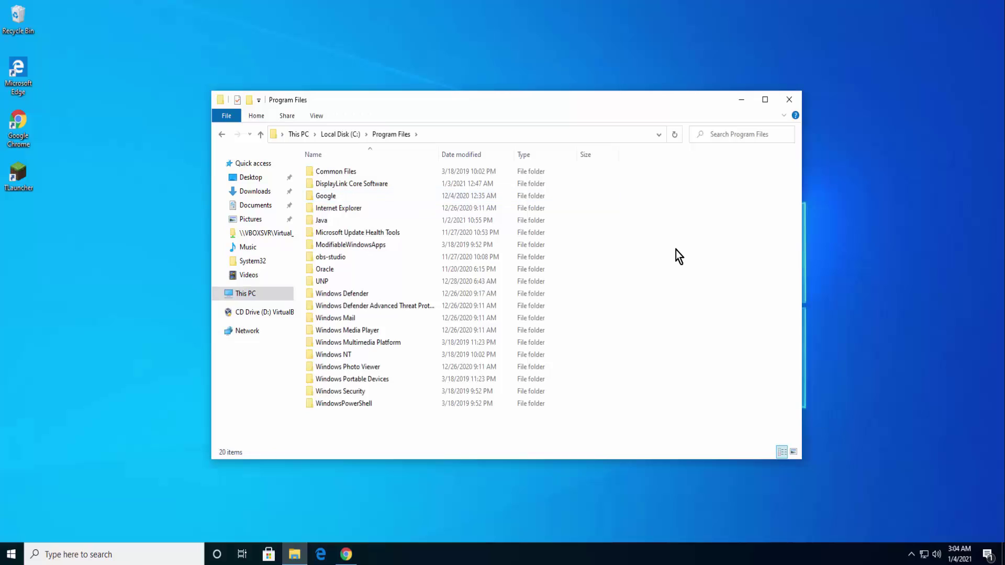
{"action": "double_click", "coordinate": [332, 221]}
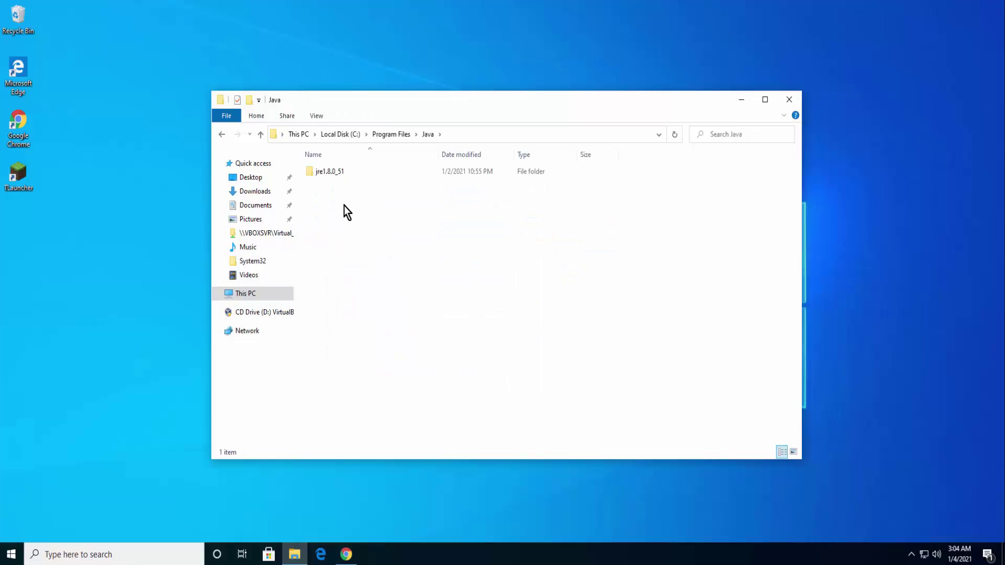
{"action": "double_click", "coordinate": [346, 172]}
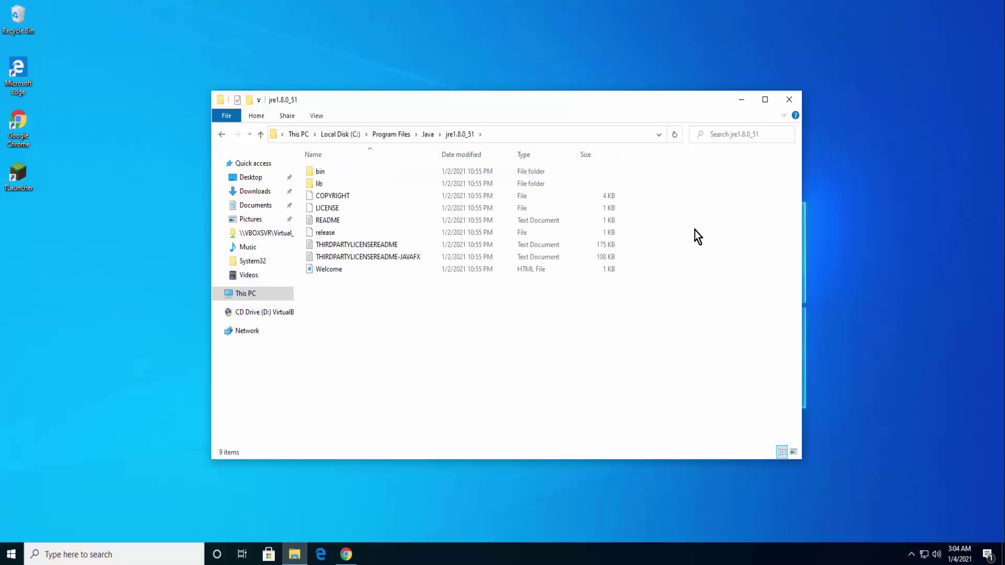
{"action": "double_click", "coordinate": [330, 171]}
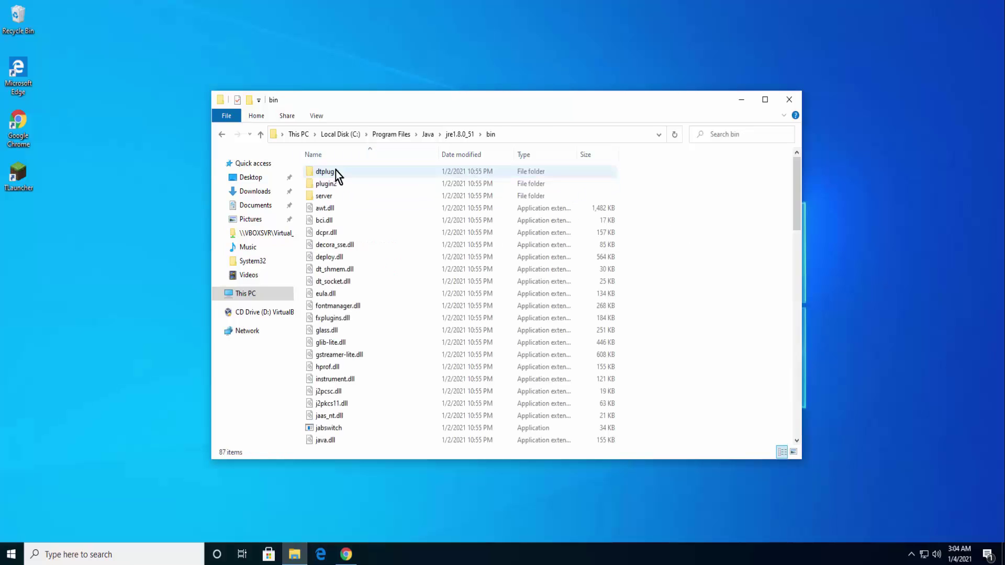
{"action": "right_click", "coordinate": [698, 197]}
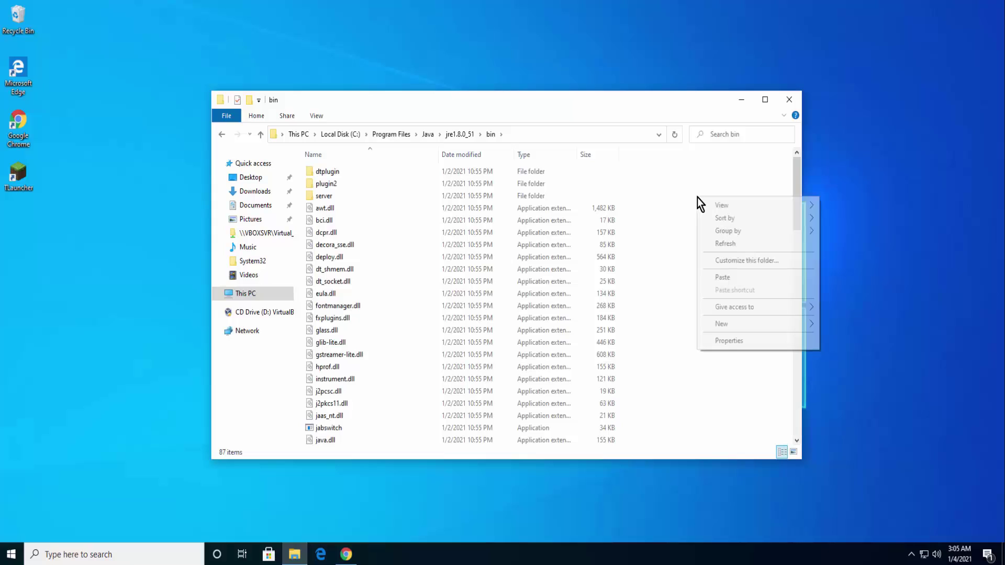
{"action": "left_click", "coordinate": [704, 277]}
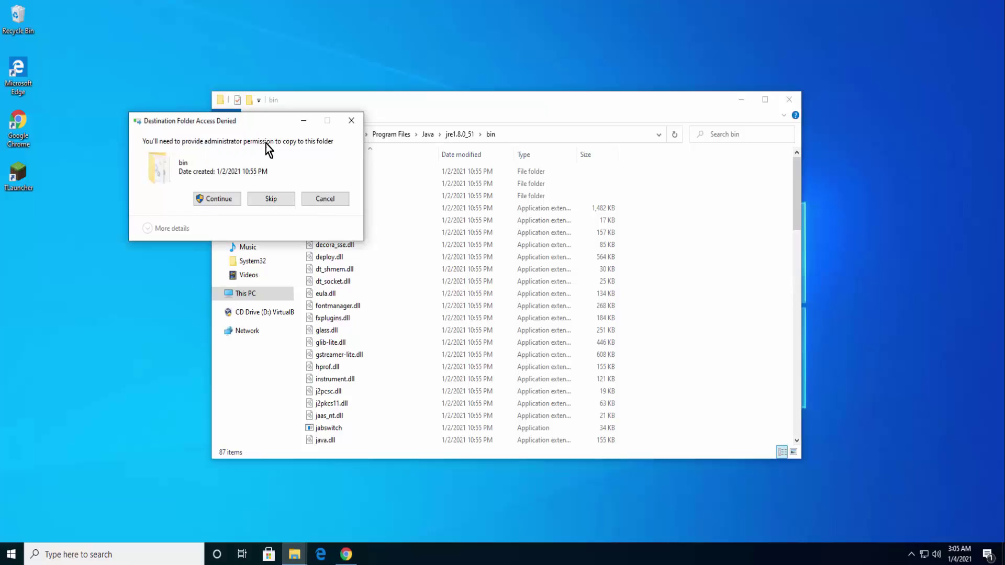
{"action": "left_click", "coordinate": [218, 199]}
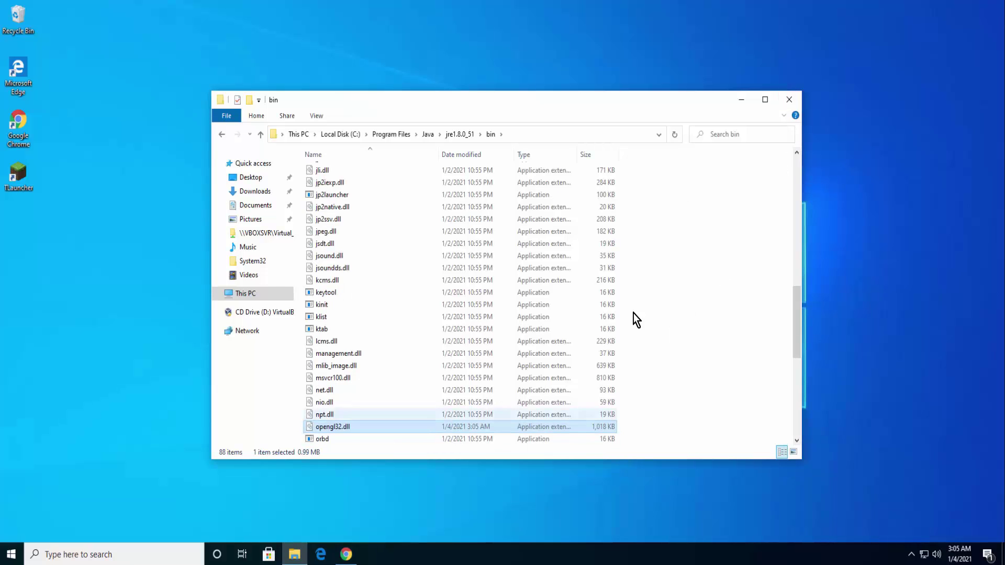
{"action": "left_click", "coordinate": [787, 102]}
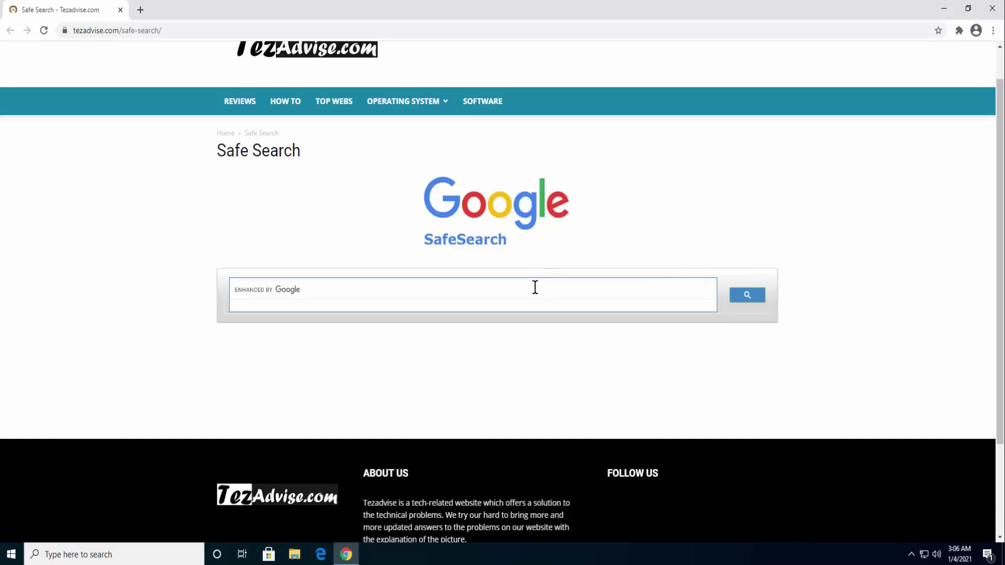
- Search 'download java' and download the Windows Offline (64-bit) installer from java.com
{"action": "left_click", "coordinate": [535, 288]}
{"action": "type", "text": "download java"}
{"action": "key", "text": "Return"}
{"action": "scroll", "coordinate": [803, 252], "scroll_direction": "down", "scroll_amount": 3}
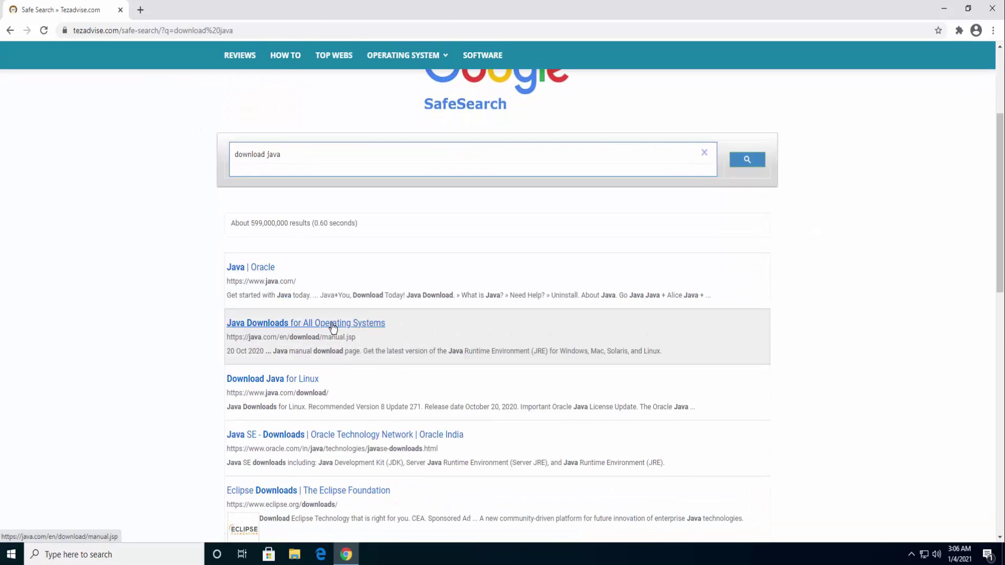
{"action": "left_click", "coordinate": [333, 325]}
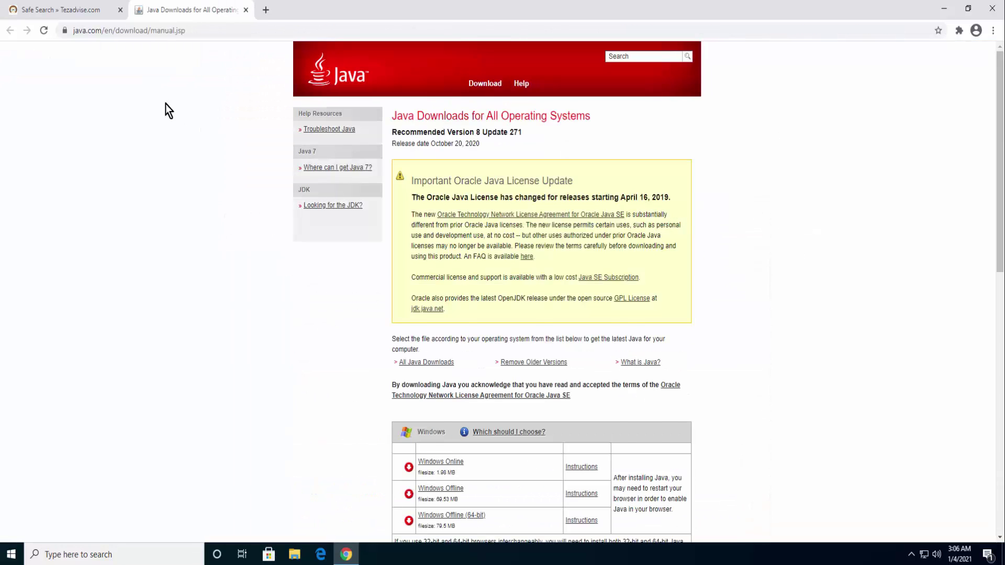
{"action": "scroll", "coordinate": [203, 156], "scroll_direction": "down", "scroll_amount": 6}
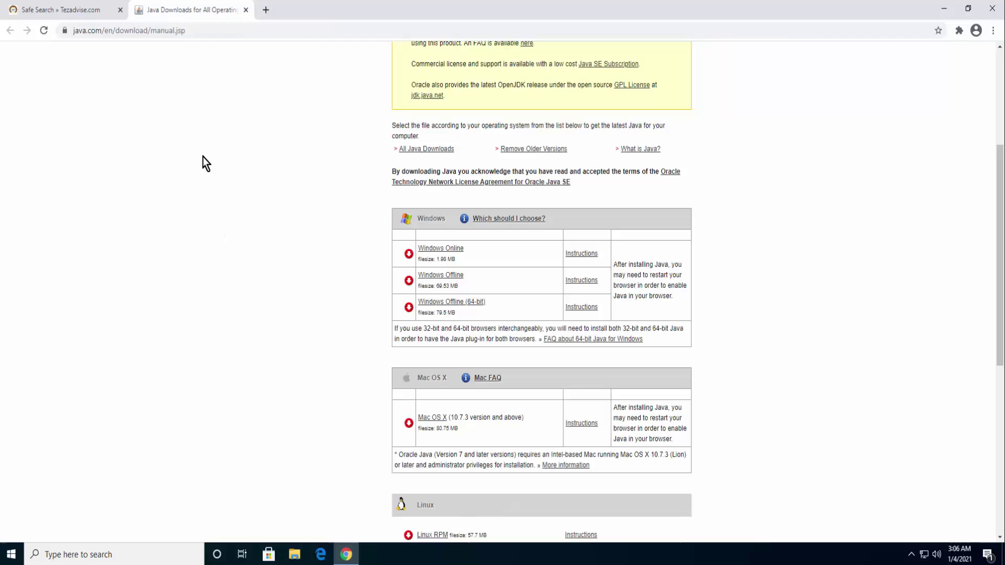
{"action": "left_click", "coordinate": [455, 302]}
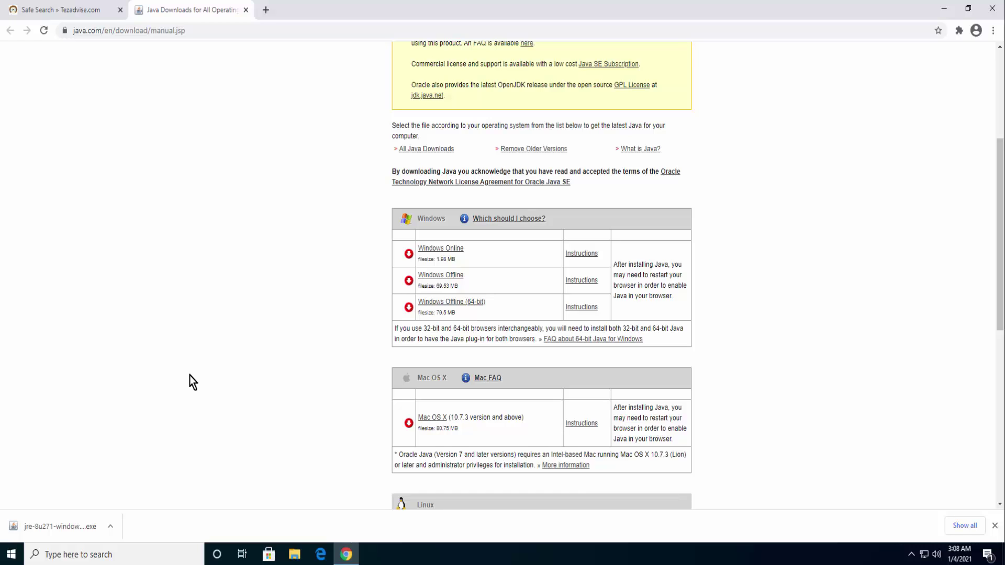
- Run the downloaded jre-8u271 installer, approve the UAC prompt, and install Java
{"action": "left_click", "coordinate": [112, 533]}
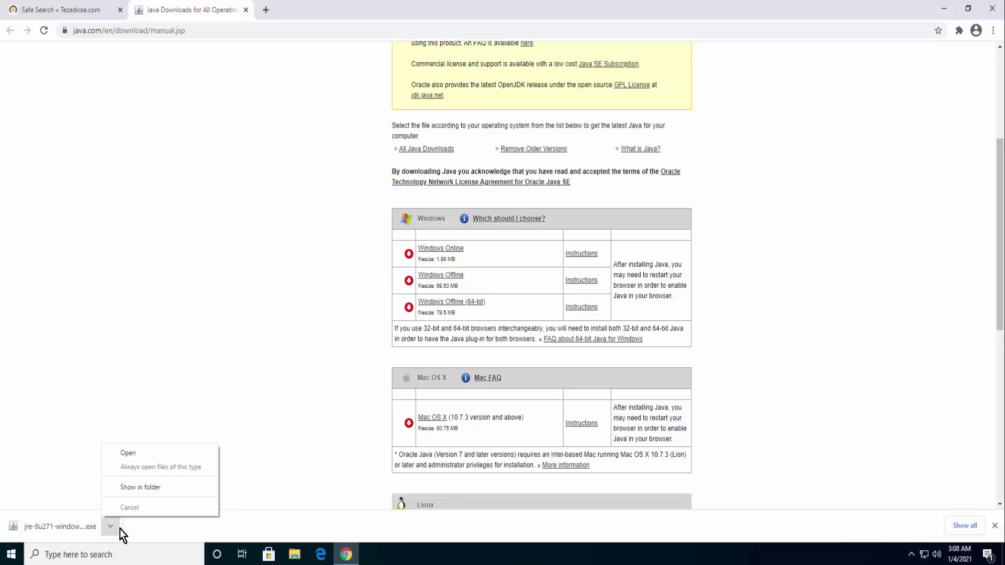
{"action": "left_click", "coordinate": [149, 454]}
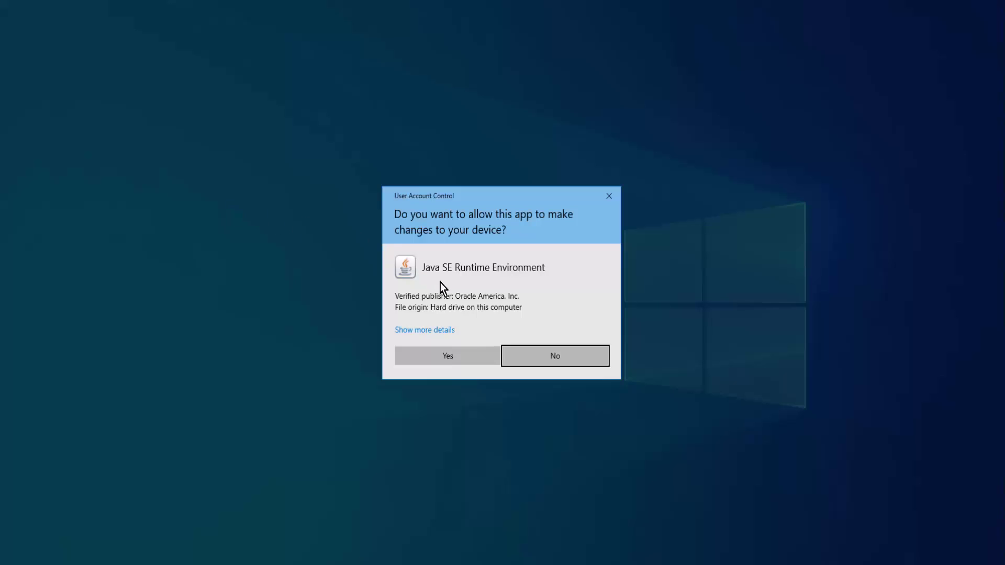
{"action": "left_click", "coordinate": [467, 356]}
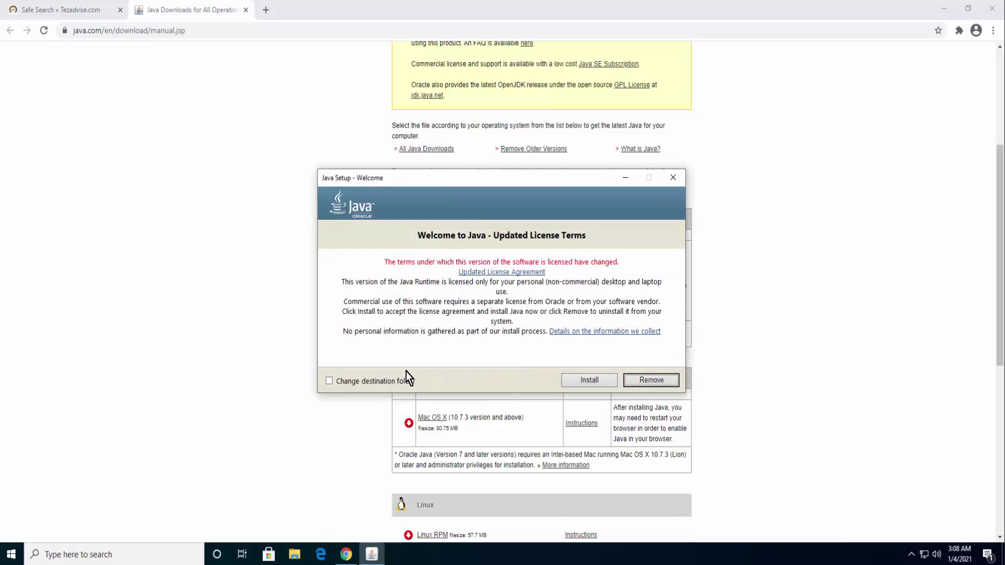
{"action": "left_click", "coordinate": [587, 382]}
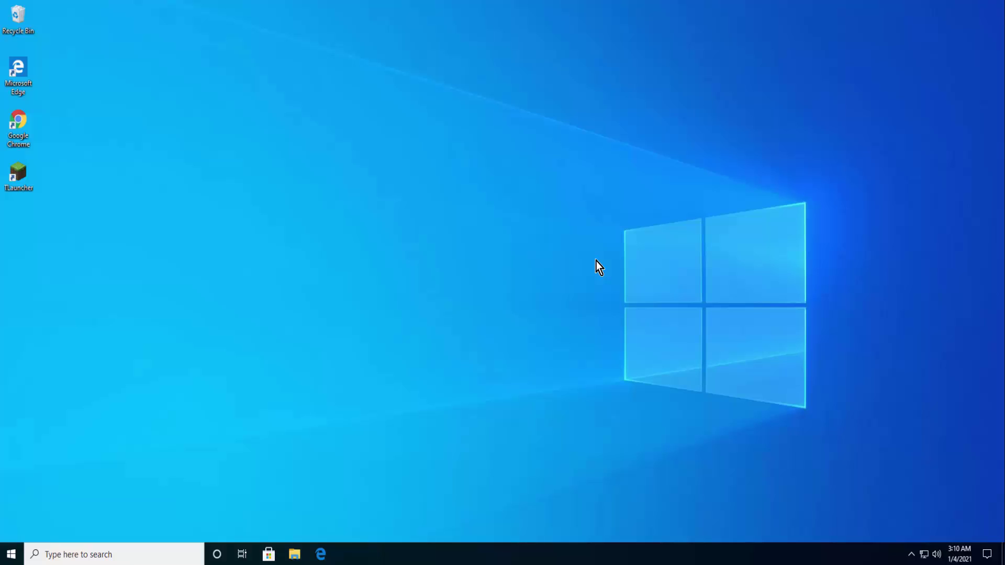
- Open Programs and Features via appwiz.cpl and uninstall DisplayLink Graphics, confirming both prompts
{"action": "key", "text": "super+r"}
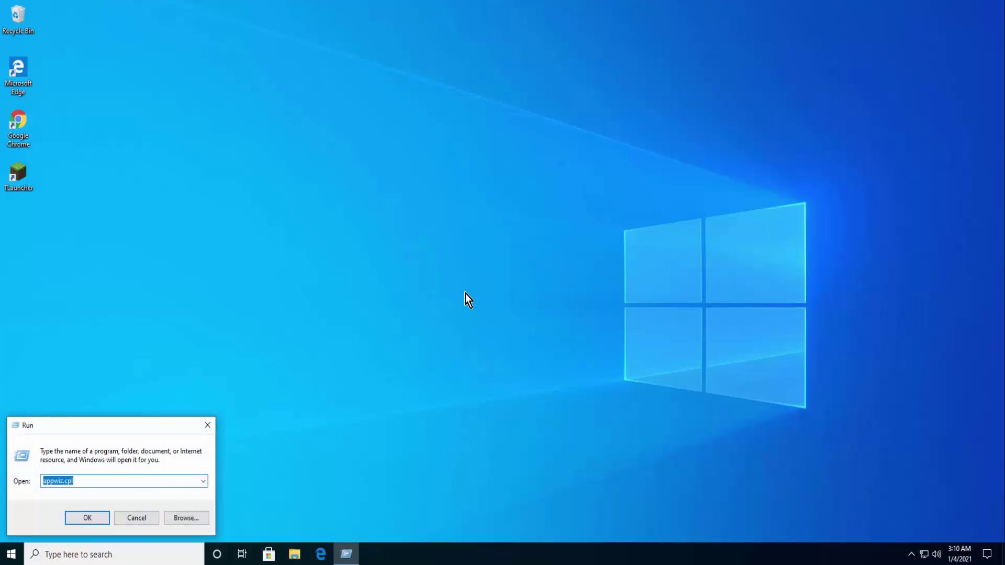
{"action": "type", "text": "appwiz.cpl"}
{"action": "left_click", "coordinate": [96, 521]}
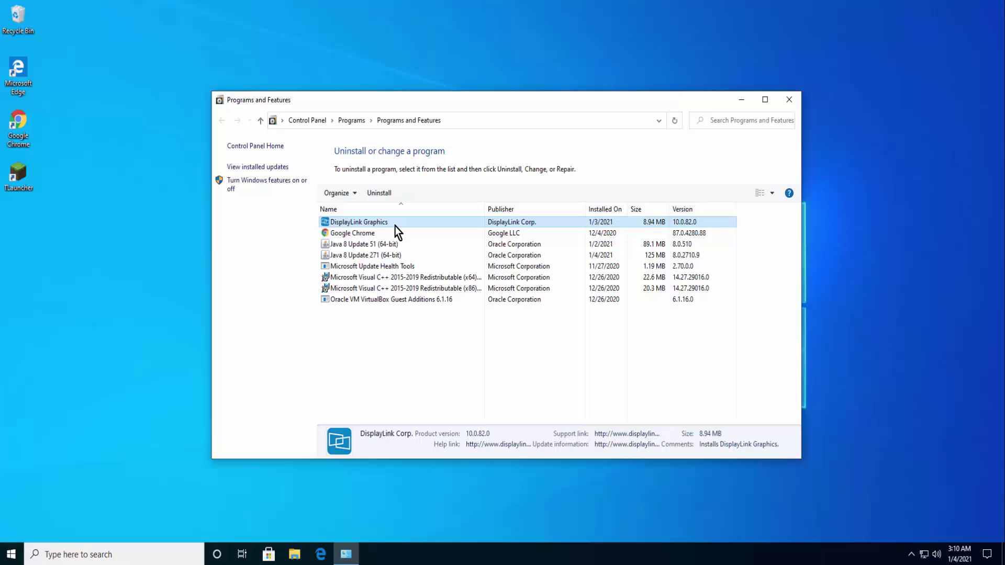
{"action": "right_click", "coordinate": [395, 226]}
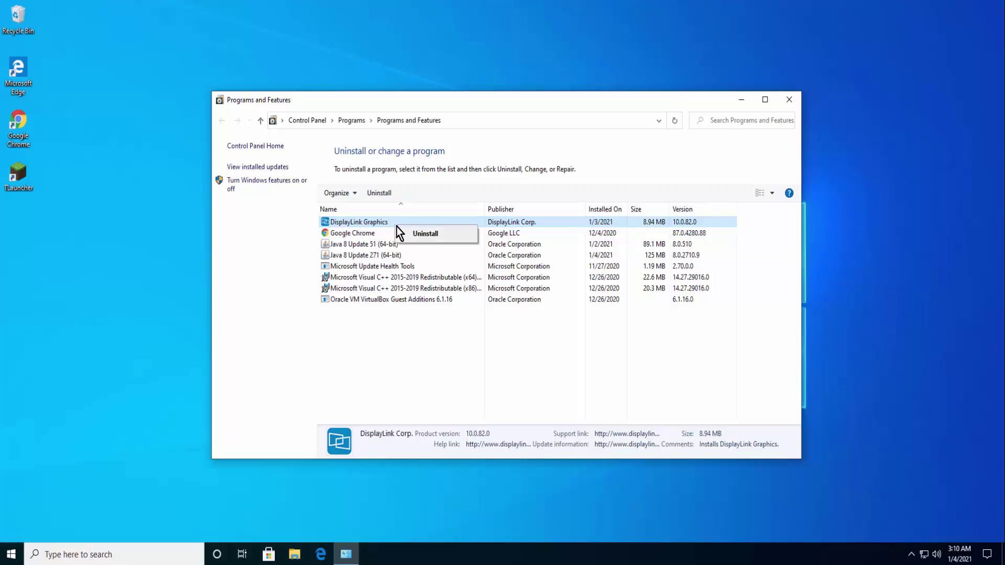
{"action": "left_click", "coordinate": [409, 234]}
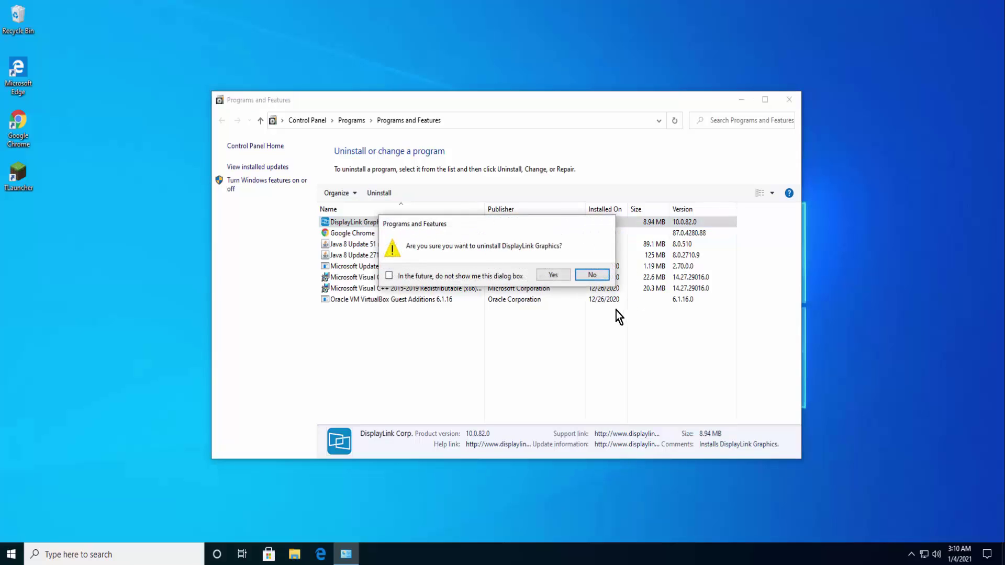
{"action": "left_click", "coordinate": [546, 274]}
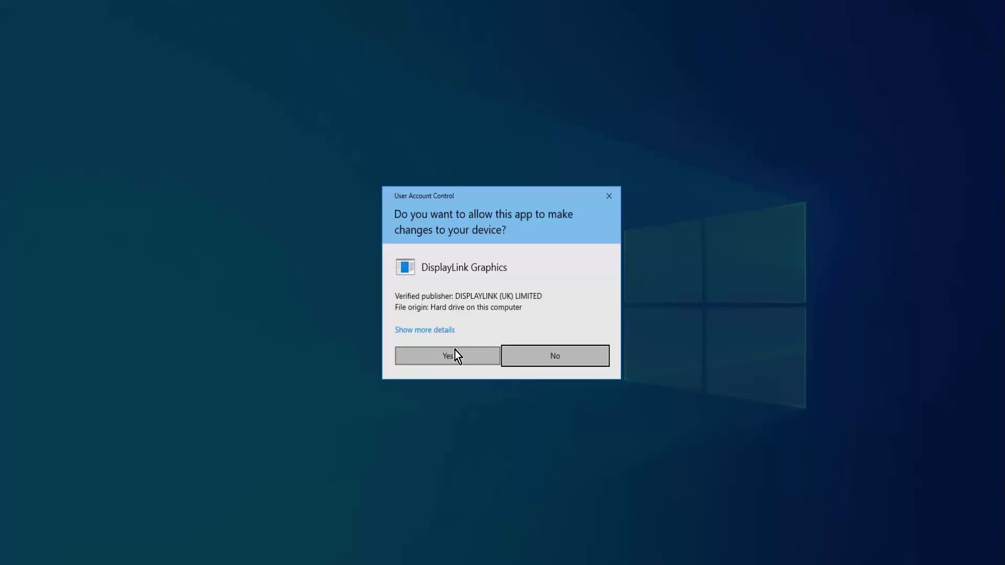
{"action": "left_click", "coordinate": [455, 354]}
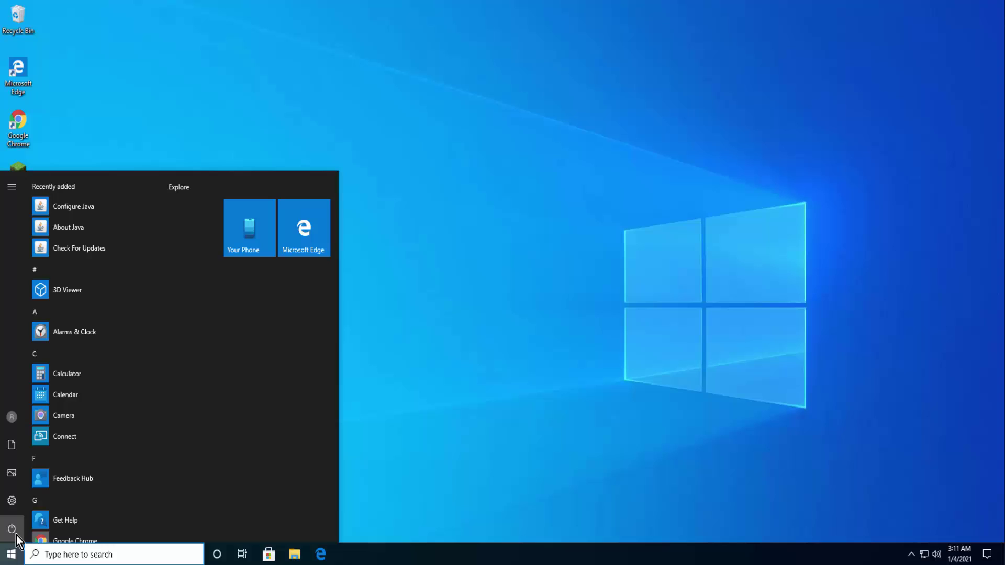
{"action": "left_click", "coordinate": [17, 535]}
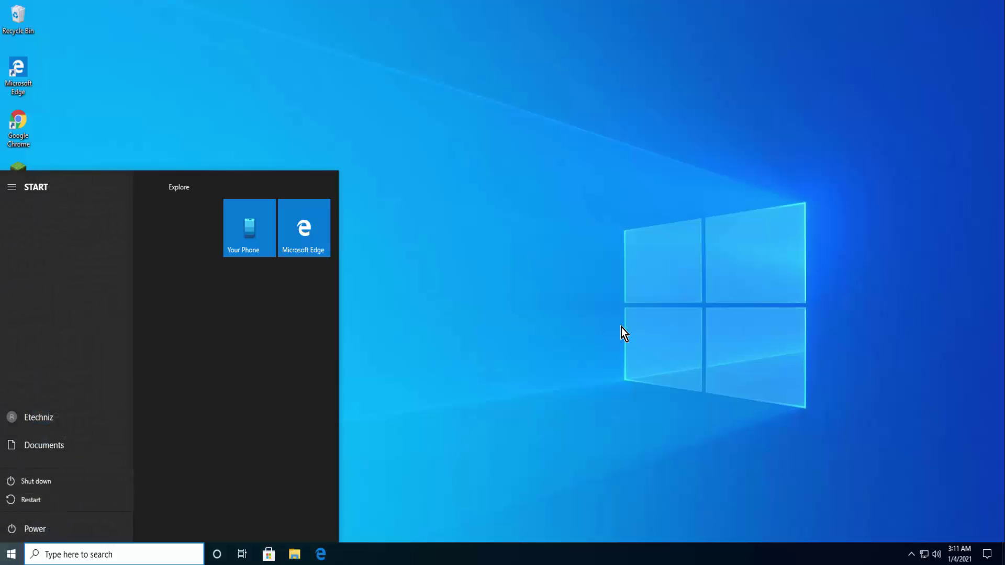
{"action": "key", "text": "Escape"}
{"action": "key", "text": "Escape"}
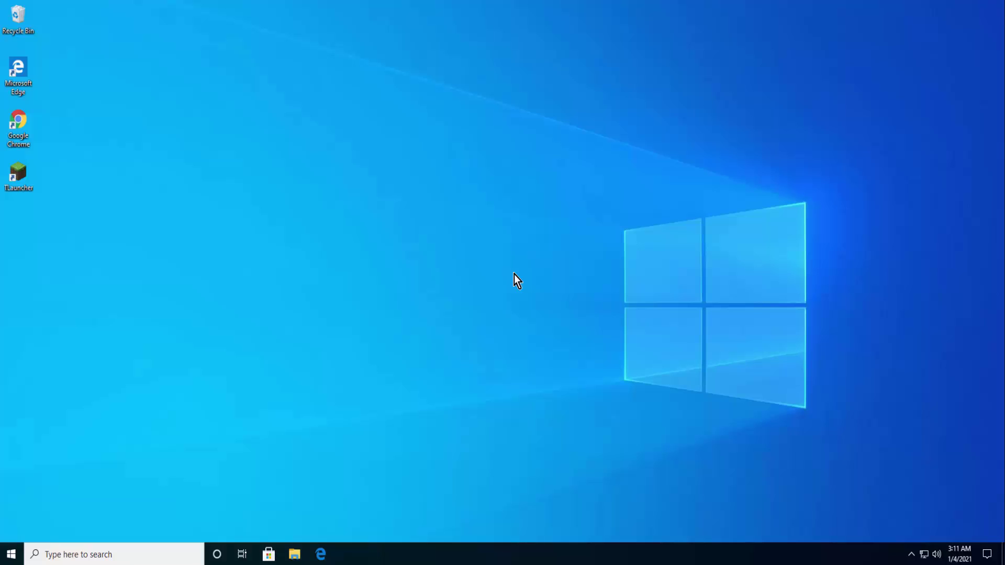
- Run devmgmt.msc and uninstall the VirtualBox Graphics Adapter (WDDM) under Display adapters
{"action": "key", "text": "super+r"}
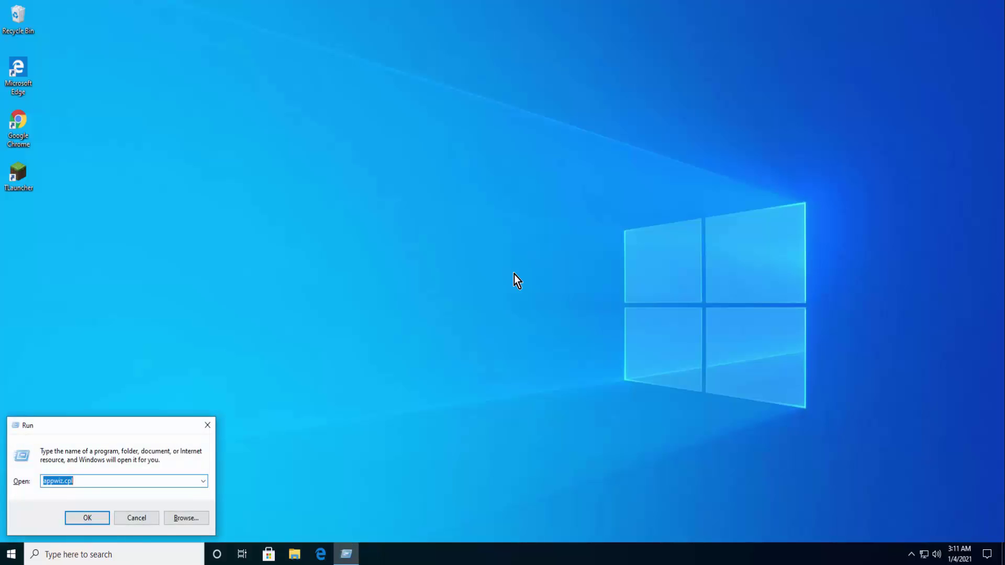
{"action": "type", "text": "de"}
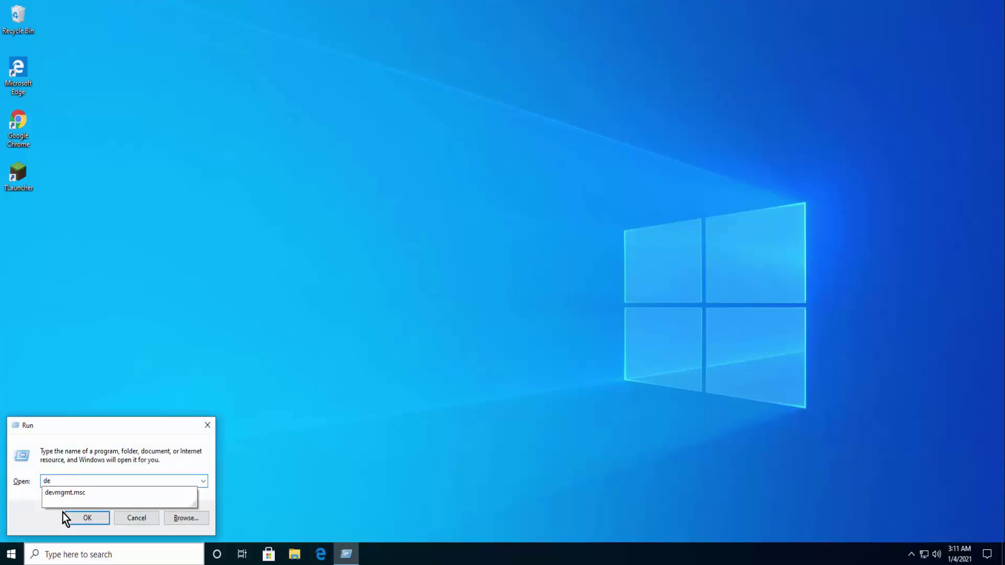
{"action": "left_click", "coordinate": [84, 495]}
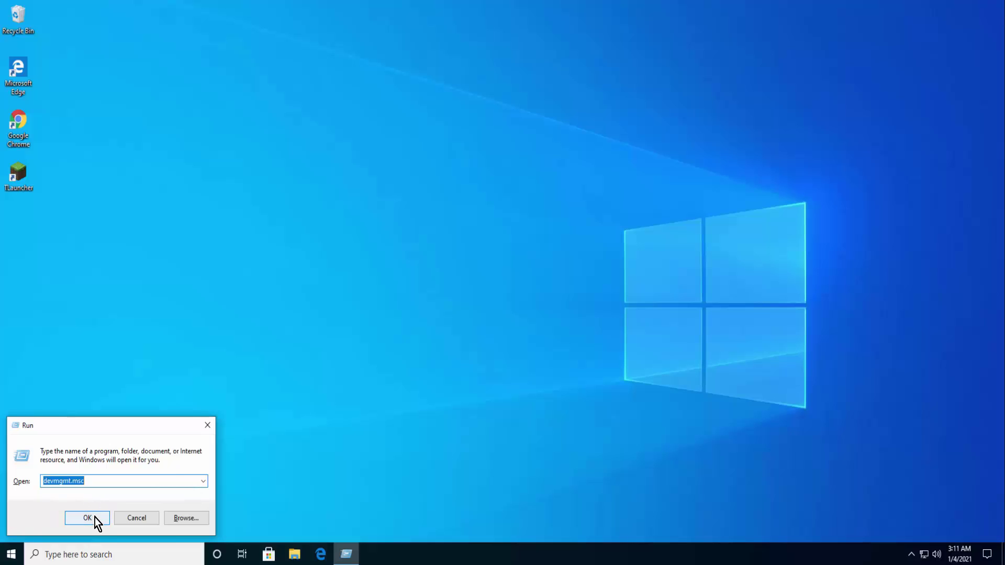
{"action": "left_click", "coordinate": [95, 518]}
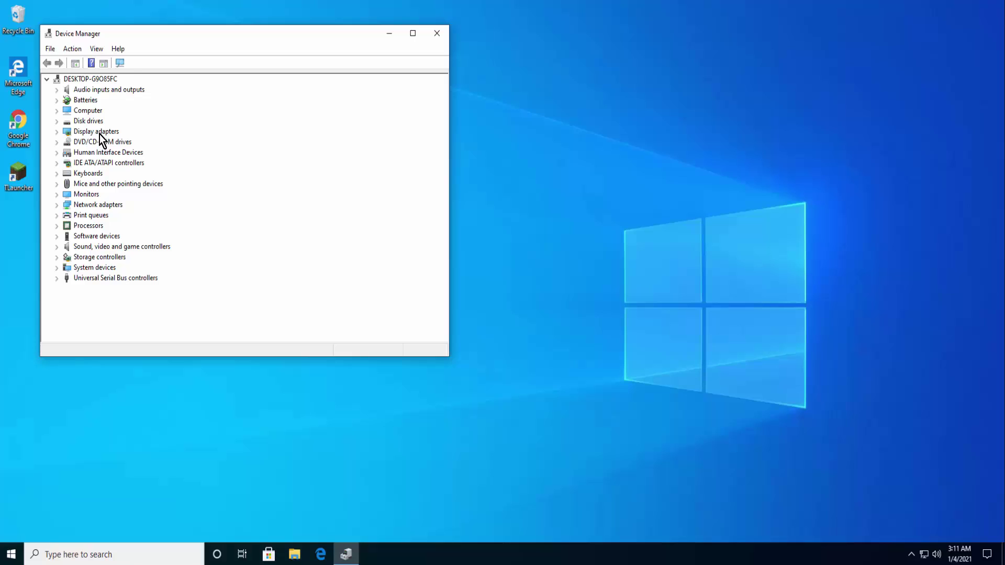
{"action": "double_click", "coordinate": [100, 132]}
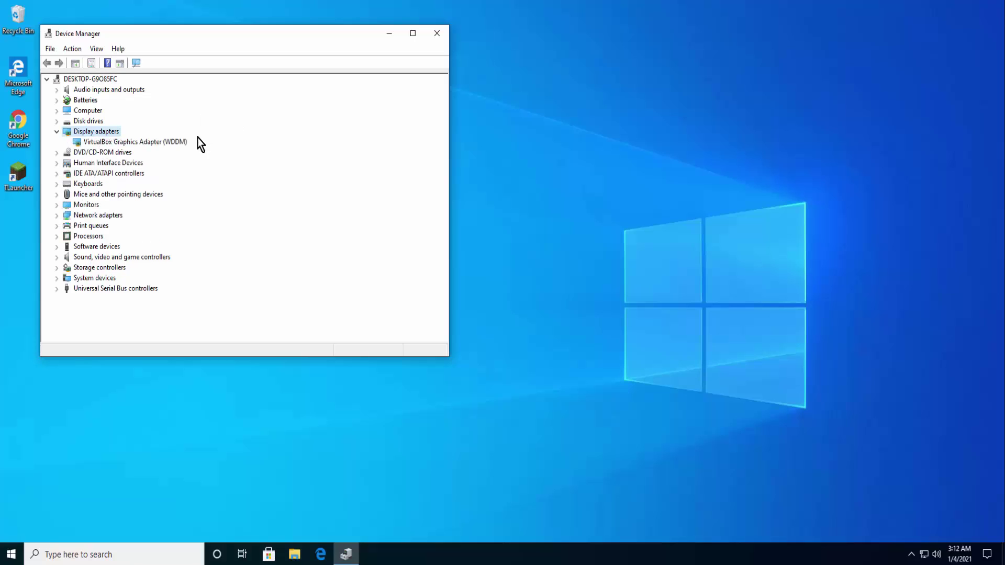
{"action": "right_click", "coordinate": [168, 144]}
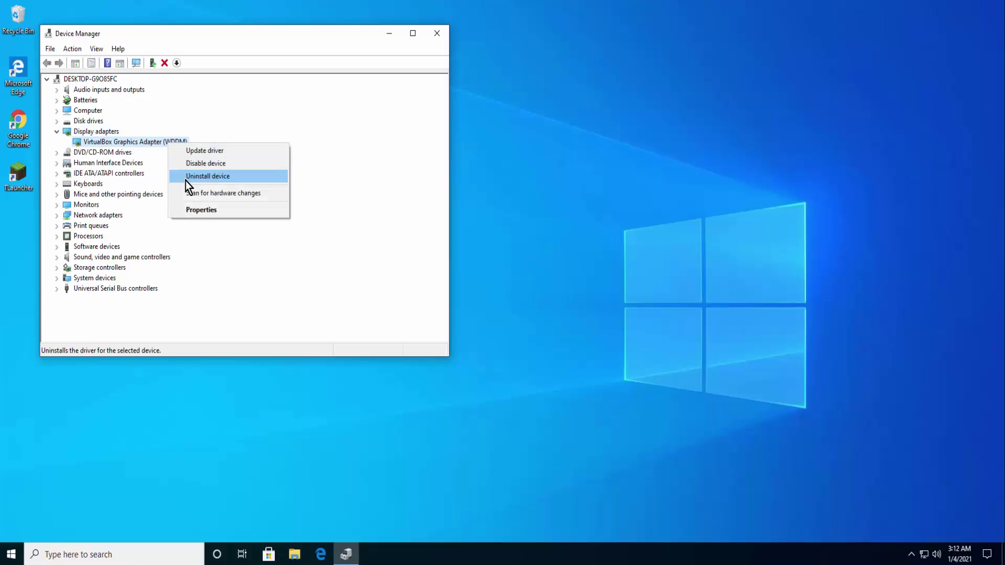
{"action": "left_click", "coordinate": [187, 178]}
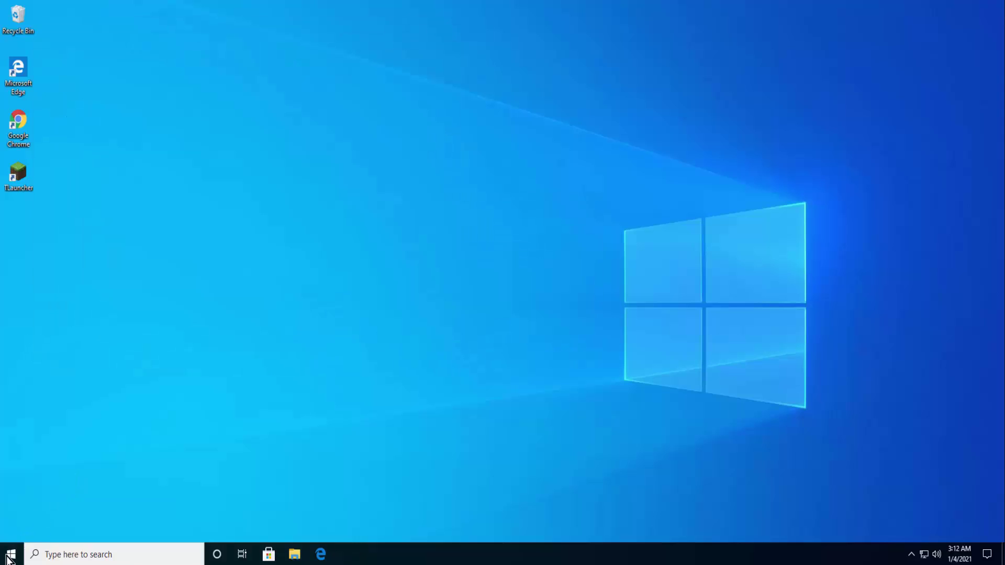
{"action": "left_click", "coordinate": [8, 558]}
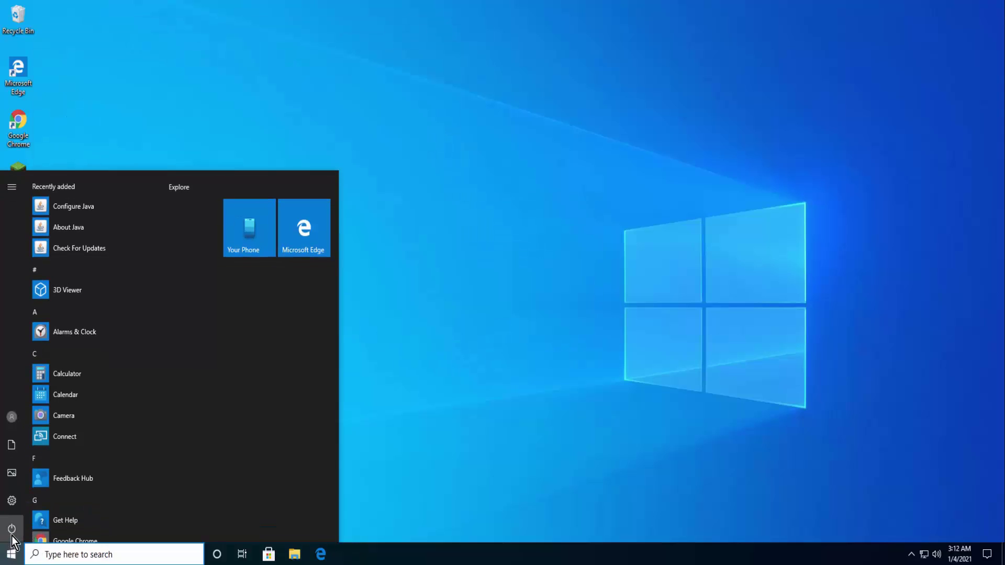
- Restart the PC from the Start menu's Power options
{"action": "left_click", "coordinate": [12, 529]}
{"action": "left_click", "coordinate": [35, 500]}
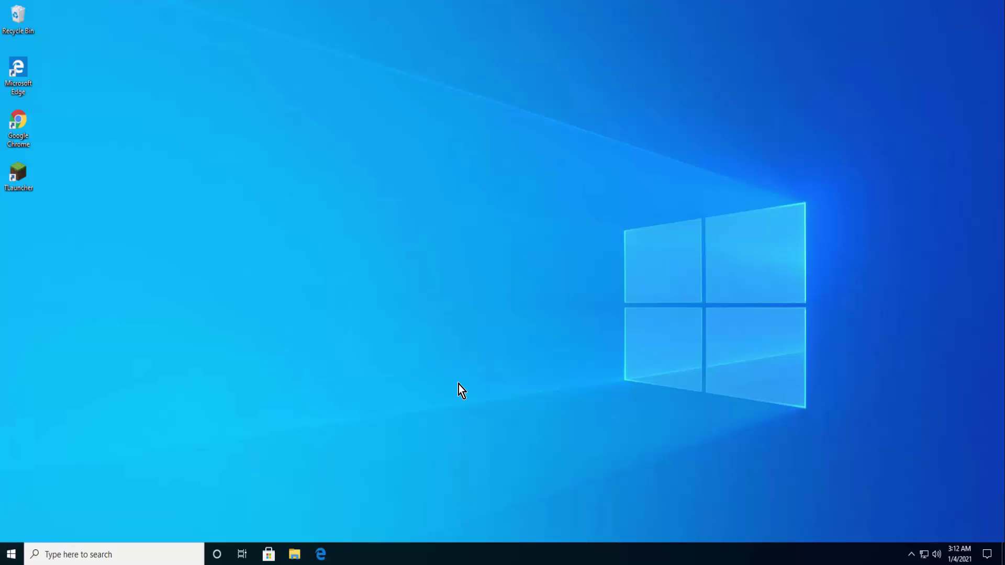